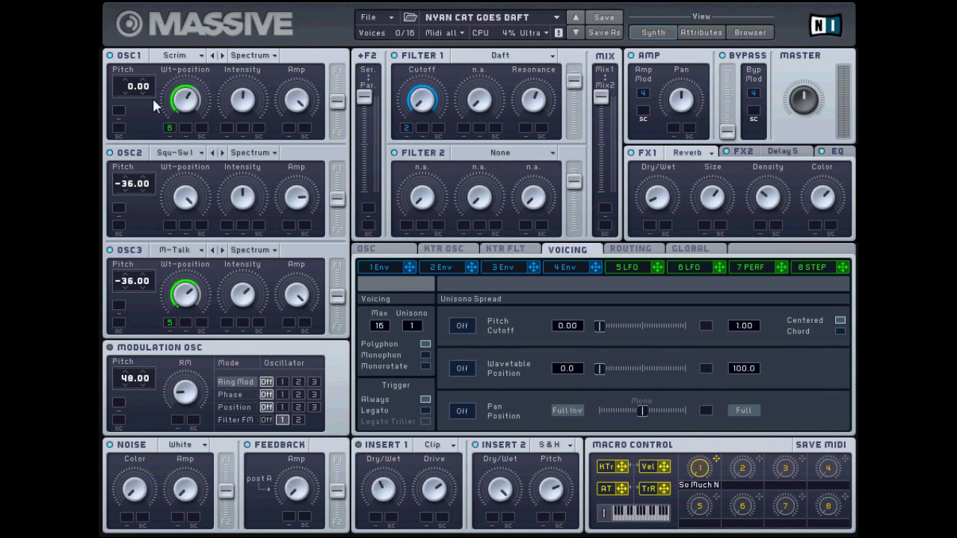
- Select the Scrim wavetable for OSC1 and assign LFO 6 to its Wt-position
{"action": "left_click", "coordinate": [171, 57]}
{"action": "left_click", "coordinate": [302, 193]}
{"action": "left_click_drag", "start_coordinate": [719, 267], "coordinate": [171, 127]}
{"action": "left_click_drag", "start_coordinate": [184, 63], "coordinate": [155, 101]}
- Set OSC2 to the Square-Saw I wavetable in Spectrum mode
{"action": "left_click", "coordinate": [173, 154]}
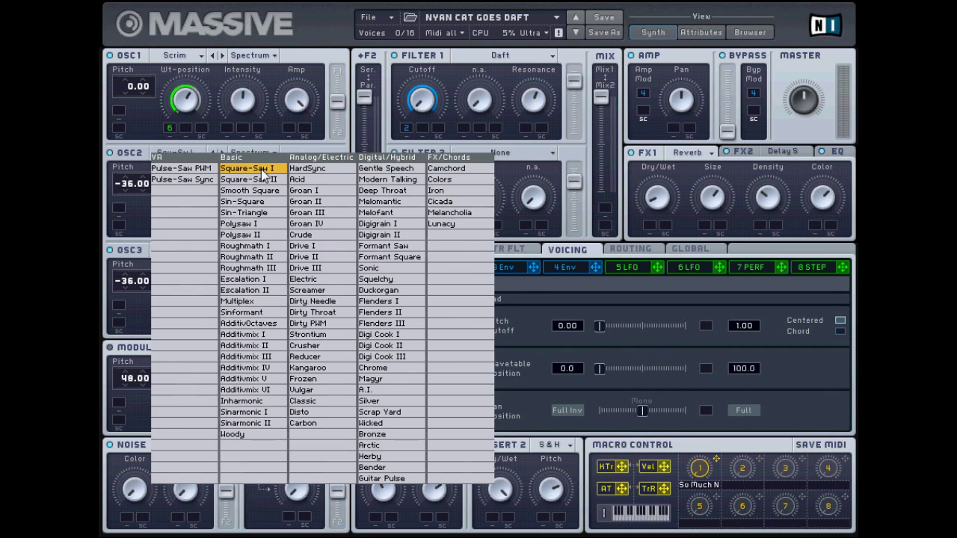
{"action": "left_click", "coordinate": [261, 172]}
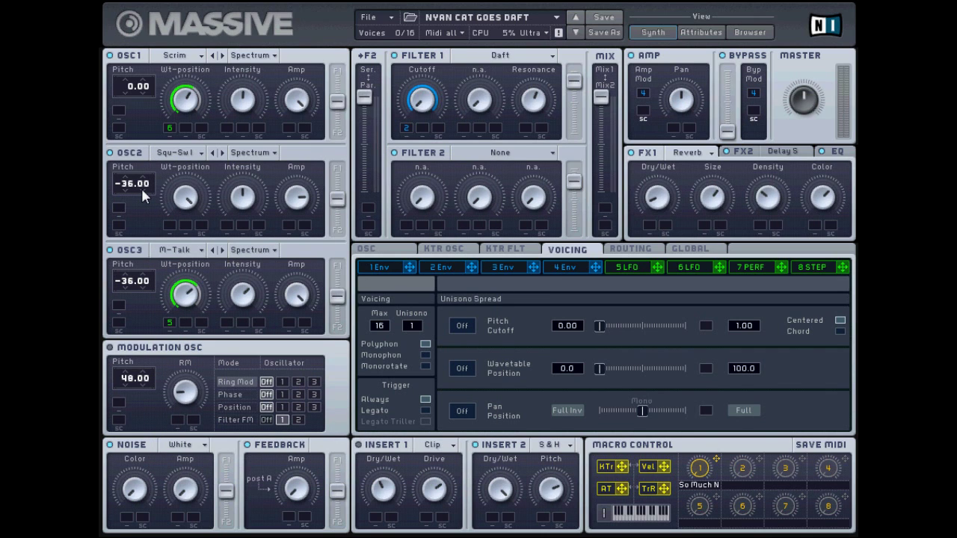
{"action": "left_click", "coordinate": [247, 154]}
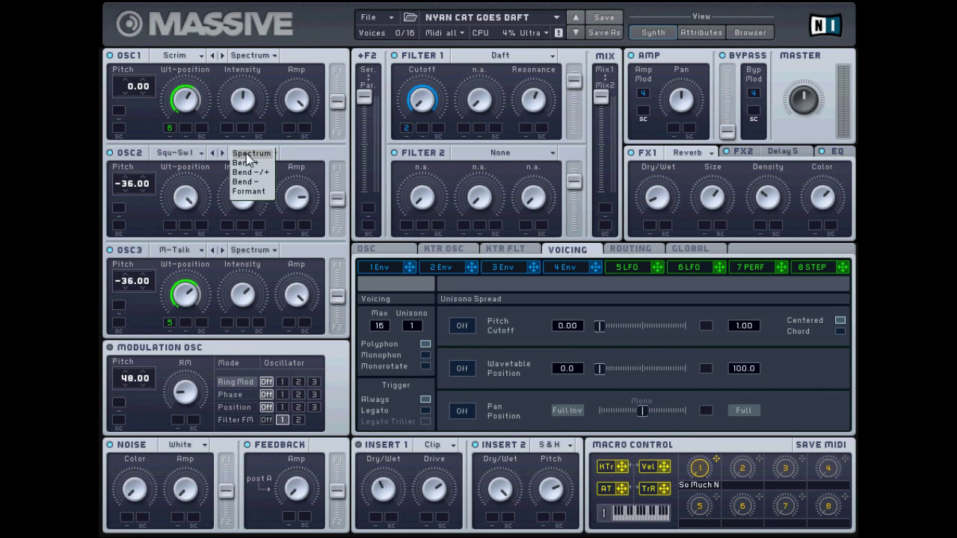
{"action": "left_click", "coordinate": [246, 155]}
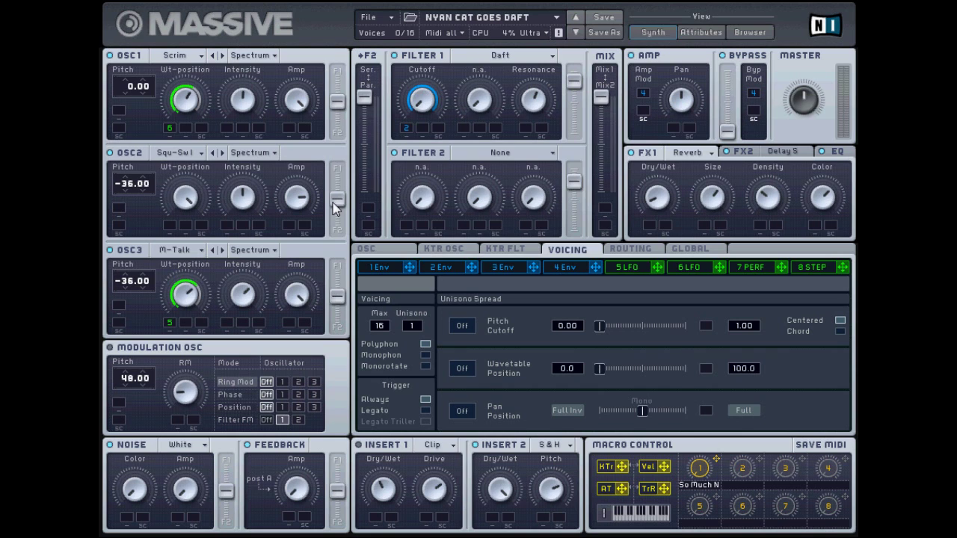
- Set OSC3 to the Modern Talking wavetable in Spectrum mode and modulate its Wt-position with LFO 5
{"action": "left_click", "coordinate": [174, 251]}
{"action": "left_click", "coordinate": [406, 233]}
{"action": "left_click", "coordinate": [253, 249]}
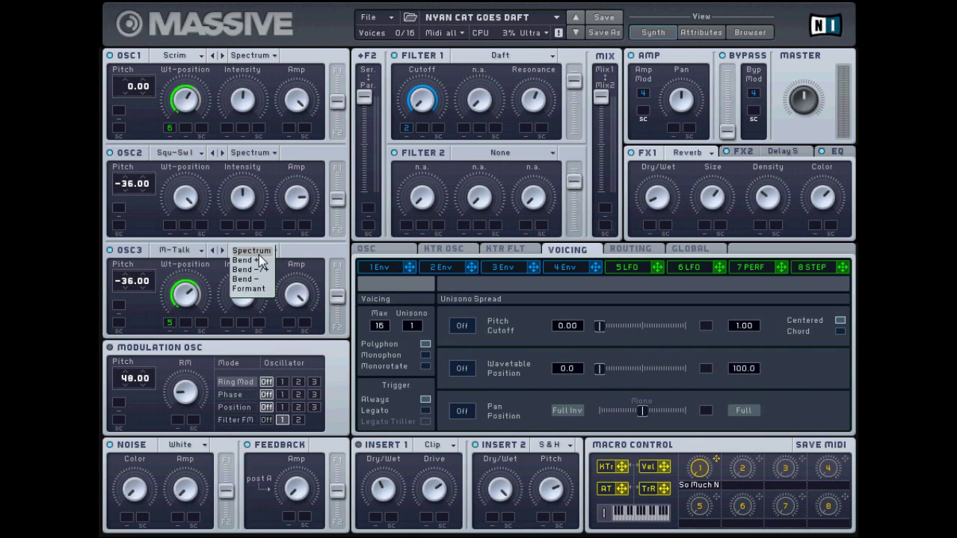
{"action": "left_click", "coordinate": [259, 251]}
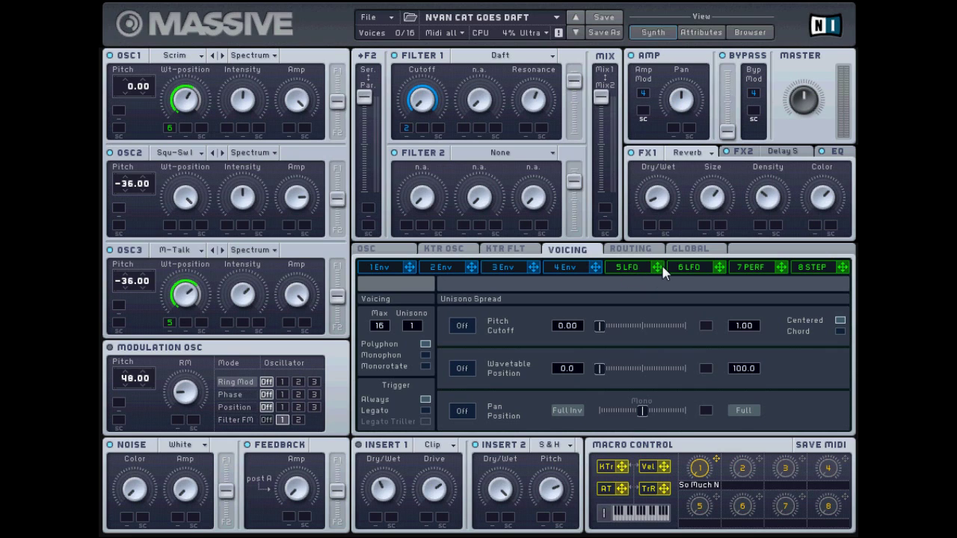
{"action": "left_click_drag", "start_coordinate": [659, 268], "coordinate": [177, 327]}
- Adjust the Pitch amount of the Sample & Hold effect in Insert 2
{"action": "left_click", "coordinate": [562, 447]}
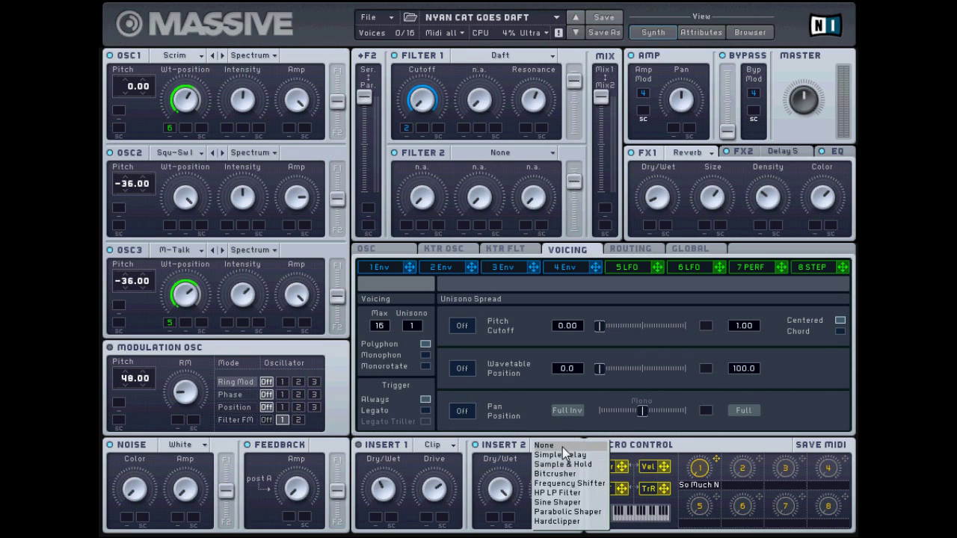
{"action": "key", "text": "Escape"}
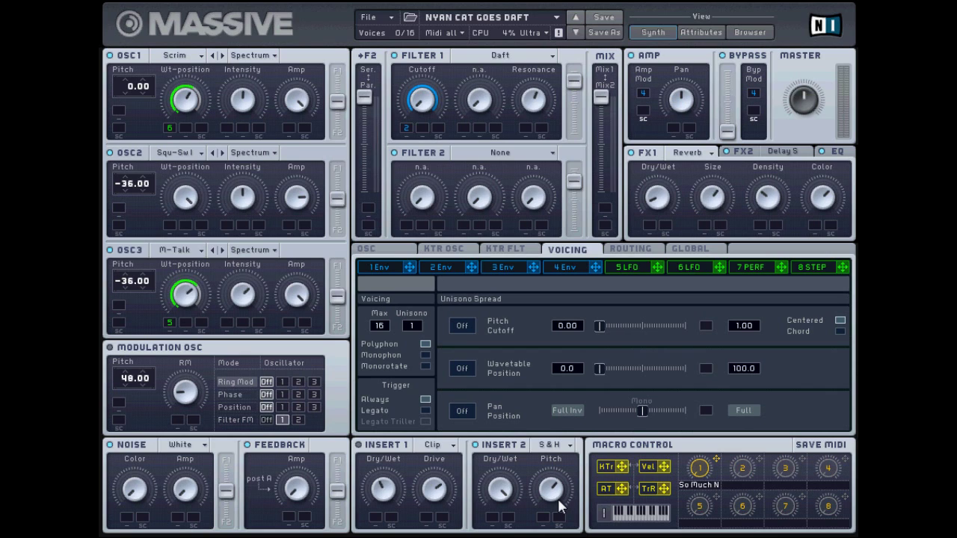
{"action": "left_click_drag", "start_coordinate": [560, 506], "coordinate": [565, 447]}
- Set the filter routing fader to serial and the mix fader fully to Mix1
{"action": "mouse_move", "coordinate": [366, 105]}
{"action": "left_mouse_down"}
{"action": "mouse_move", "coordinate": [367, 220]}
{"action": "mouse_move", "coordinate": [366, 99]}
{"action": "left_mouse_up"}
{"action": "left_click_drag", "start_coordinate": [601, 97], "coordinate": [601, 133]}
{"action": "left_click_drag", "start_coordinate": [599, 153], "coordinate": [600, 95]}
- Set Filter 1 to the Daft type and assign envelope 2 to its Cutoff
{"action": "left_click", "coordinate": [513, 60]}
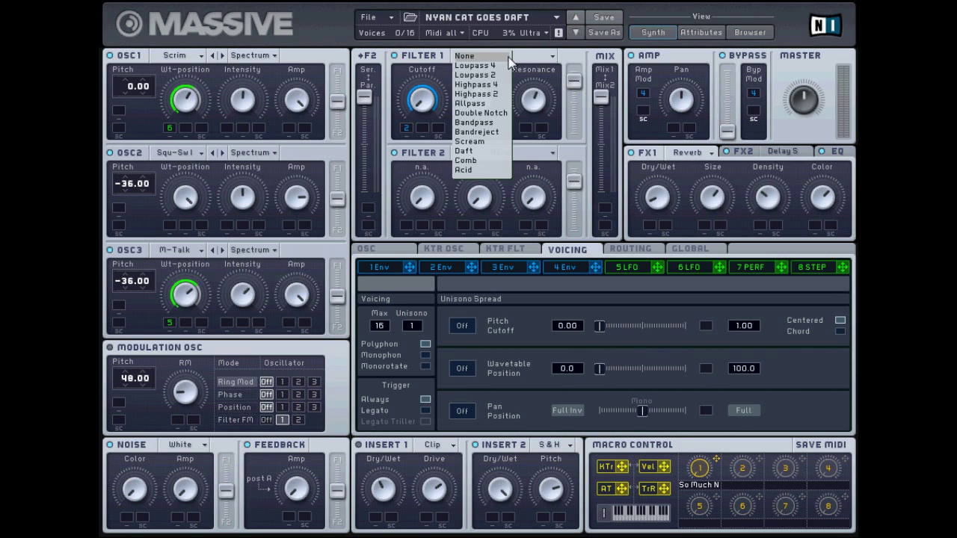
{"action": "left_click", "coordinate": [461, 151]}
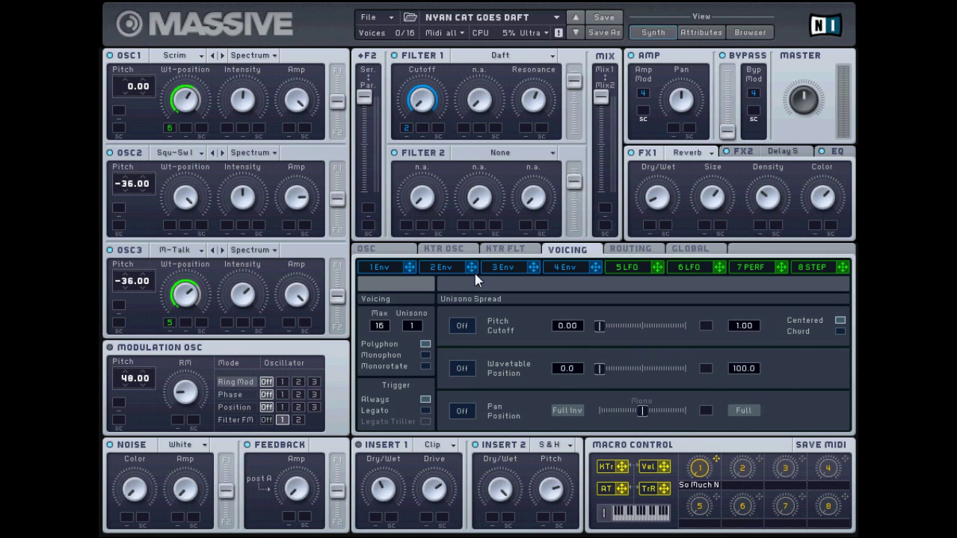
{"action": "mouse_move", "coordinate": [469, 256]}
{"action": "left_mouse_down"}
{"action": "mouse_move", "coordinate": [410, 131]}
{"action": "mouse_move", "coordinate": [406, 223]}
{"action": "left_mouse_up"}
{"action": "left_click_drag", "start_coordinate": [406, 128], "coordinate": [406, 60]}
- Select Reverb for FX1 and review the FX2 delay and EQ settings
{"action": "left_click", "coordinate": [685, 153]}
{"action": "left_click", "coordinate": [692, 163]}
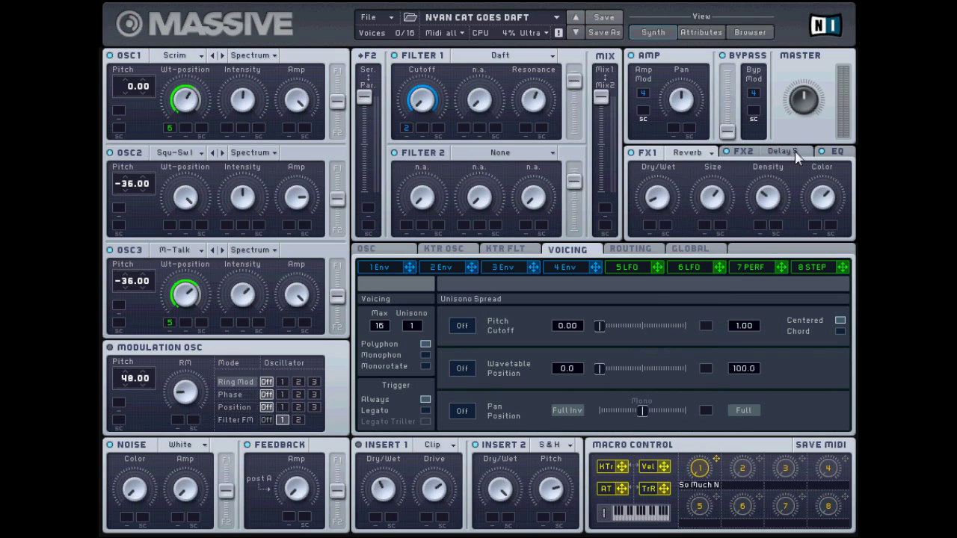
{"action": "left_click", "coordinate": [750, 156]}
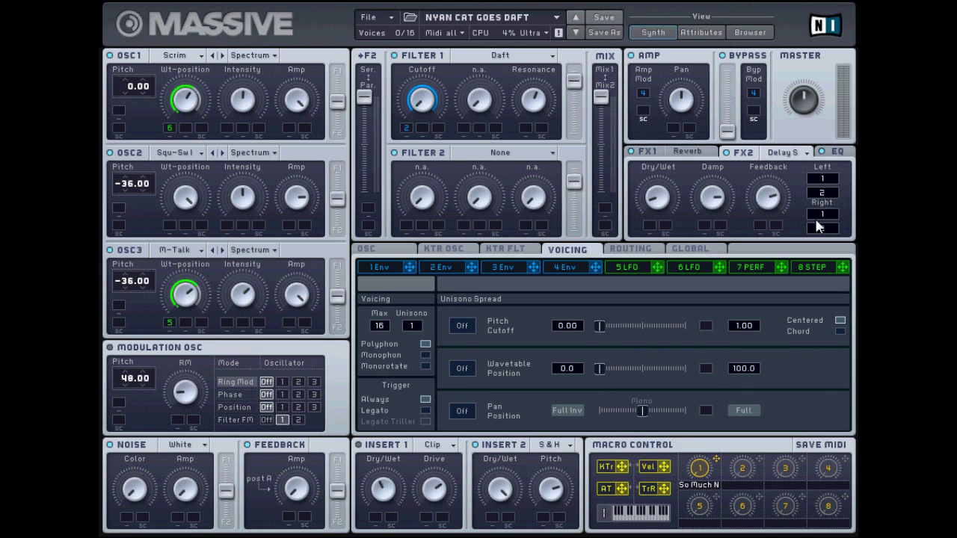
{"action": "left_click", "coordinate": [853, 154]}
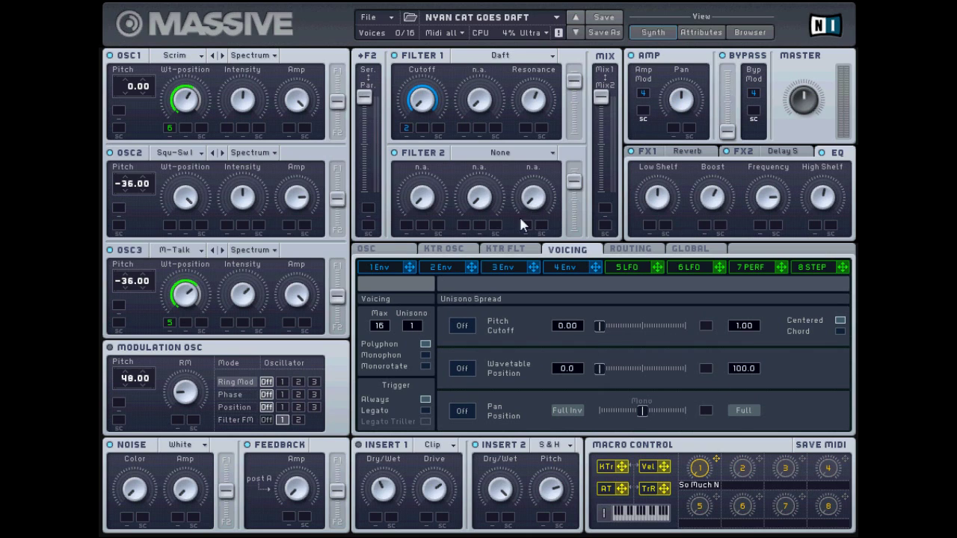
- Review the oscillator glide, phase and vibrato settings and link envelope 2 to the Filter 1 Cutoff
{"action": "left_click", "coordinate": [383, 251]}
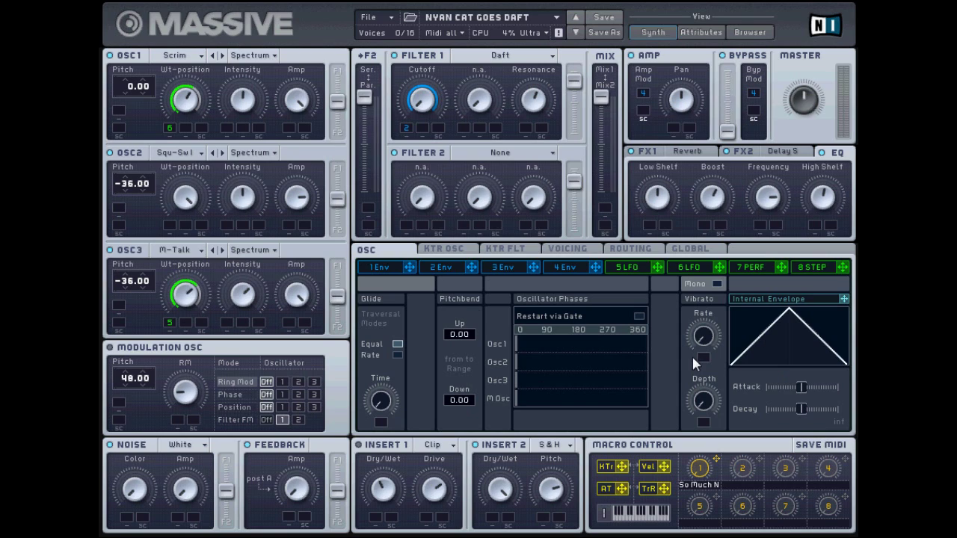
{"action": "left_click", "coordinate": [440, 268]}
{"action": "mouse_move", "coordinate": [472, 269]}
{"action": "left_mouse_down"}
{"action": "mouse_move", "coordinate": [444, 166]}
{"action": "mouse_move", "coordinate": [408, 131]}
{"action": "left_mouse_up"}
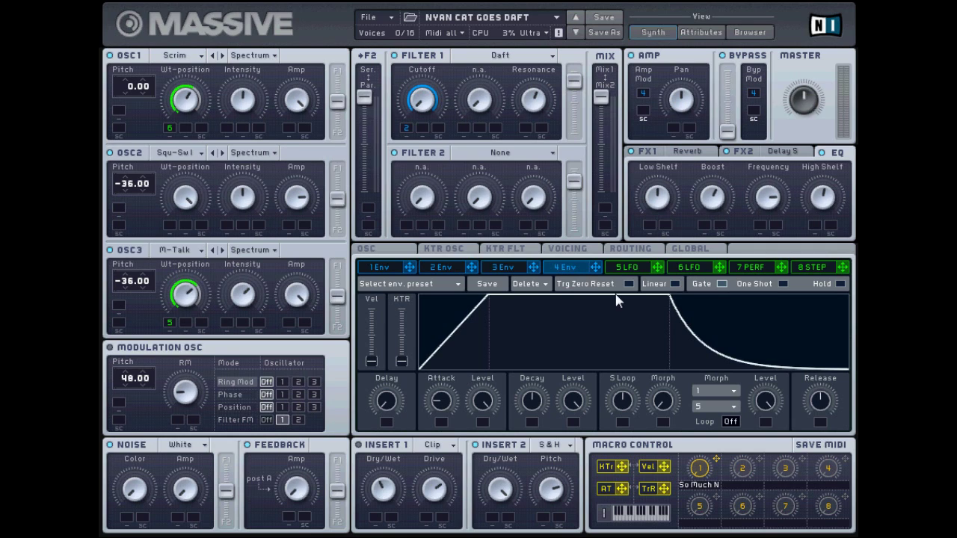
- Show the LFO 5 settings and route that LFO to the OSC3 Wt-position
{"action": "left_click", "coordinate": [647, 266]}
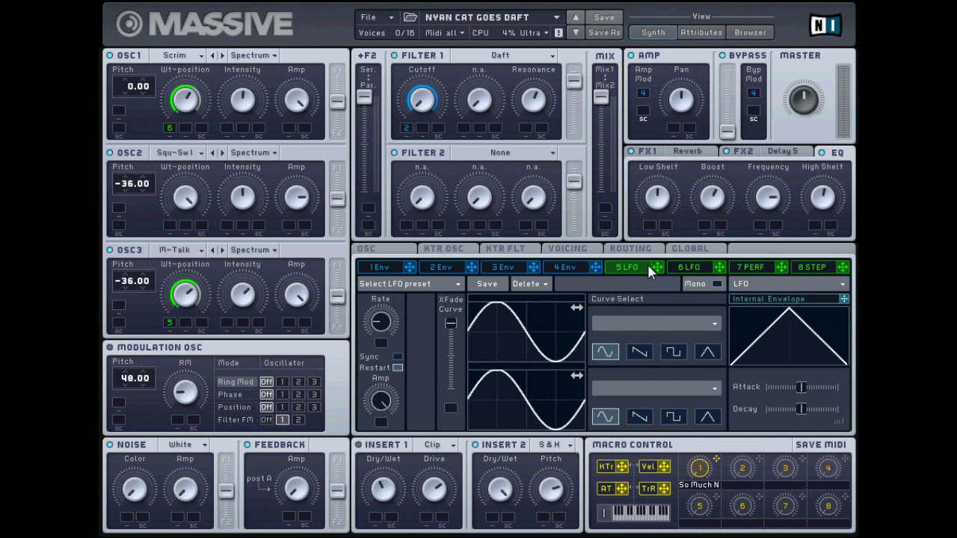
{"action": "left_click_drag", "start_coordinate": [640, 276], "coordinate": [424, 305]}
{"action": "left_click_drag", "start_coordinate": [170, 325], "coordinate": [171, 324]}
- Route LFO 6 to the OSC1 Wt-position and compare its settings with those of LFO 5
{"action": "left_click", "coordinate": [699, 270]}
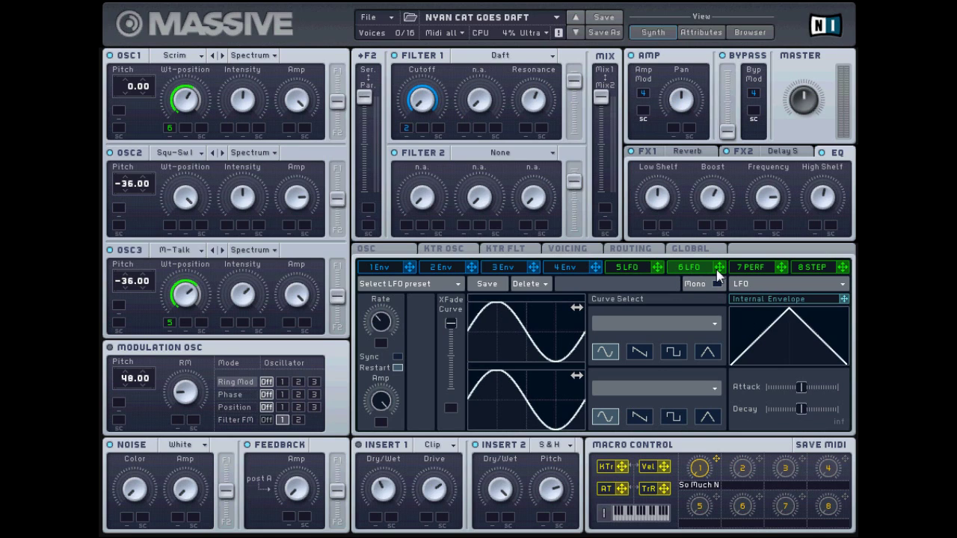
{"action": "left_click_drag", "start_coordinate": [720, 268], "coordinate": [172, 129]}
{"action": "left_click", "coordinate": [619, 268]}
{"action": "left_click", "coordinate": [679, 268]}
{"action": "left_click", "coordinate": [702, 266]}
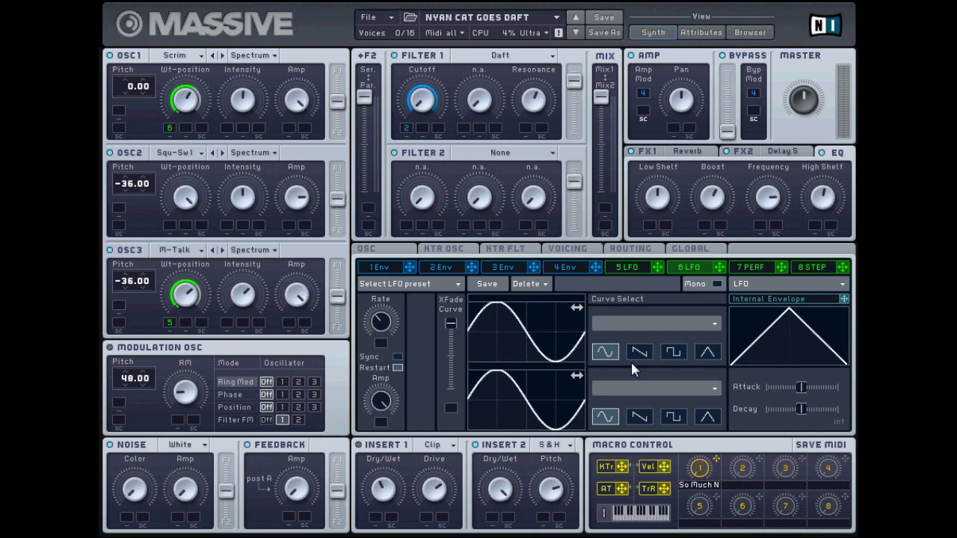